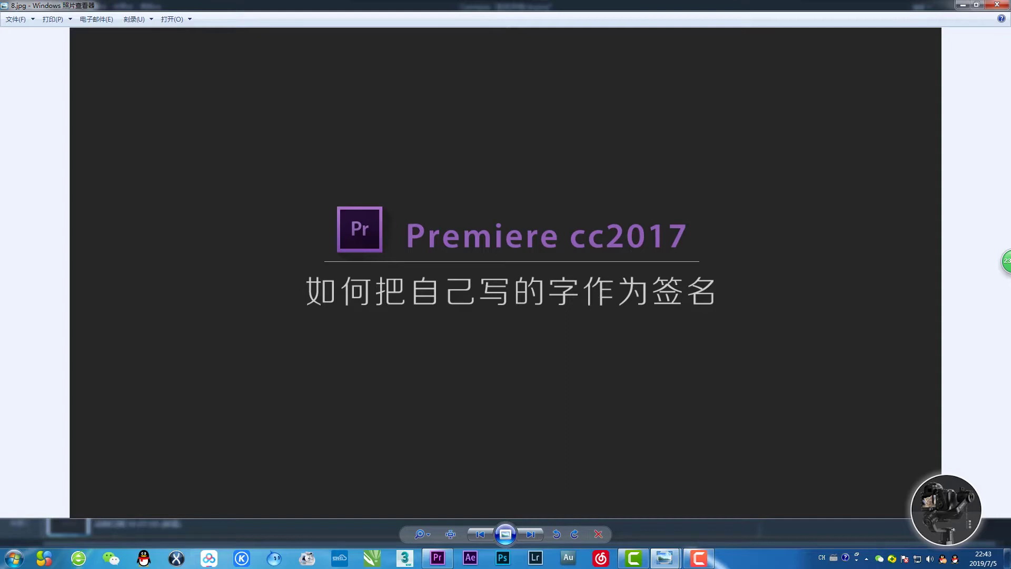
# Show the handwritten Chinese poem photo in Photo Viewer in place of the Premiere CC 2017 title image
pyautogui.moveTo(661, 560)
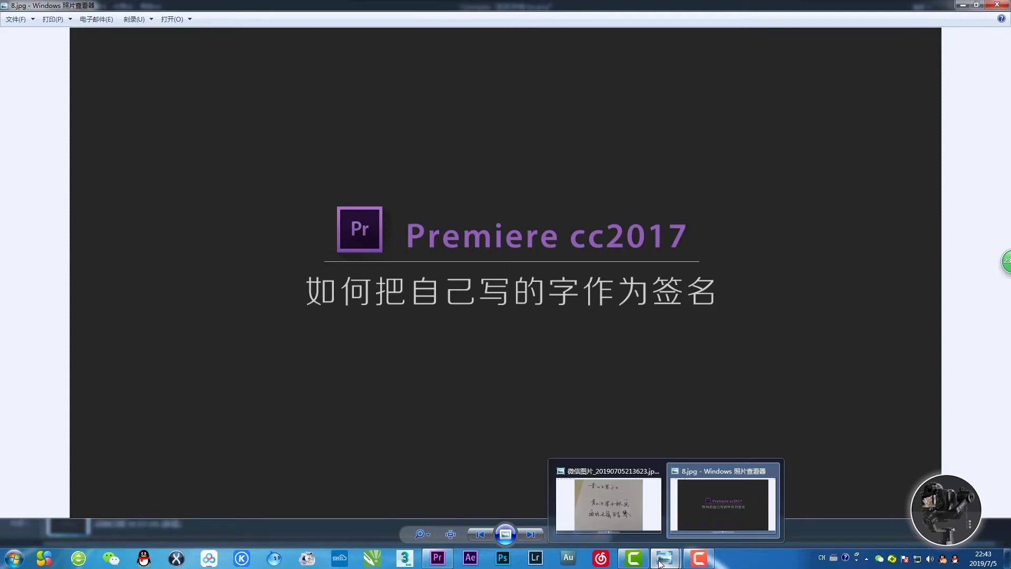
pyautogui.click(627, 523)
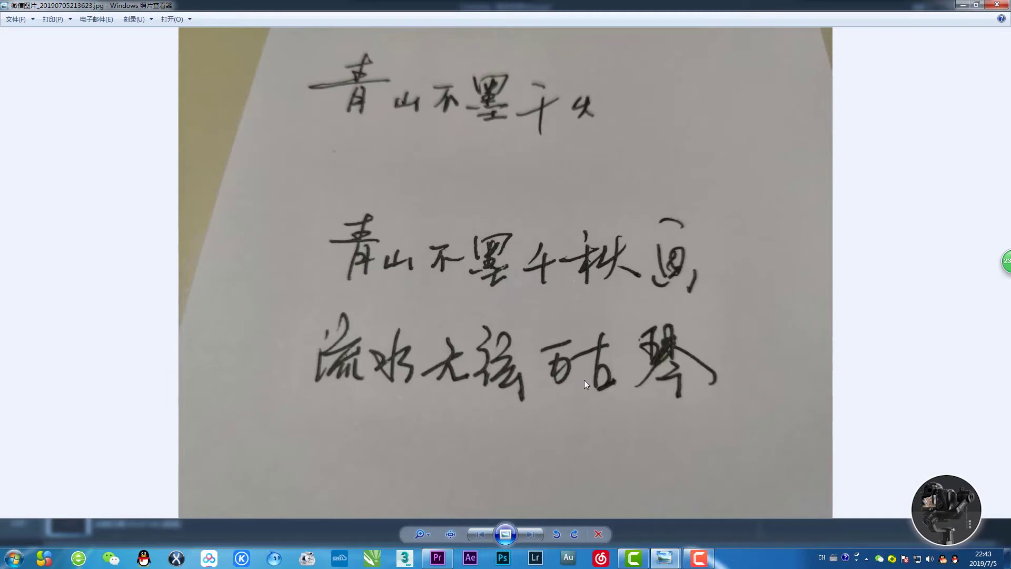
# Put the handwriting photo on V3 above the lotus clip, deleting the part past the video's end
pyautogui.click(441, 562)
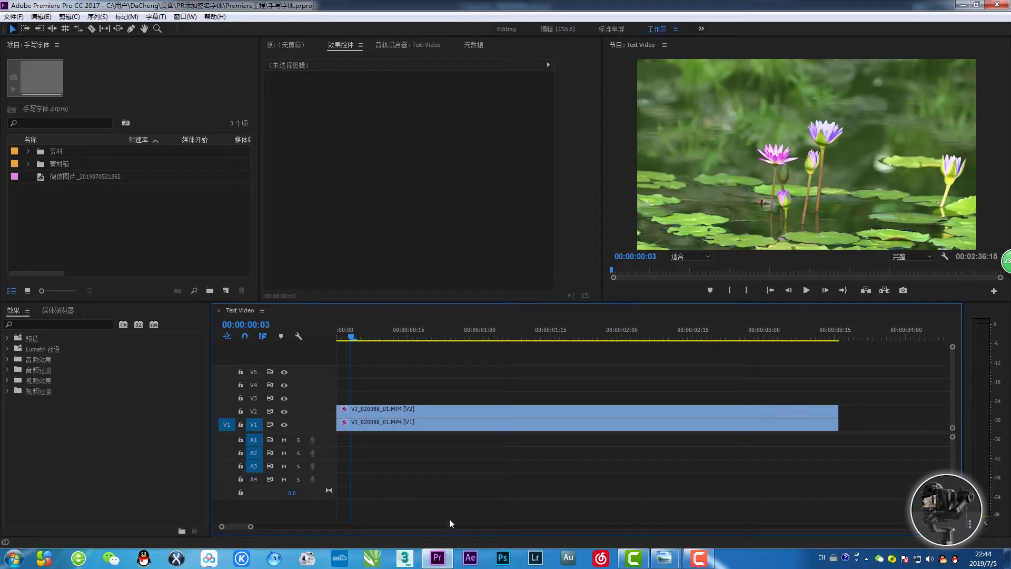
pyautogui.doubleClick(40, 176)
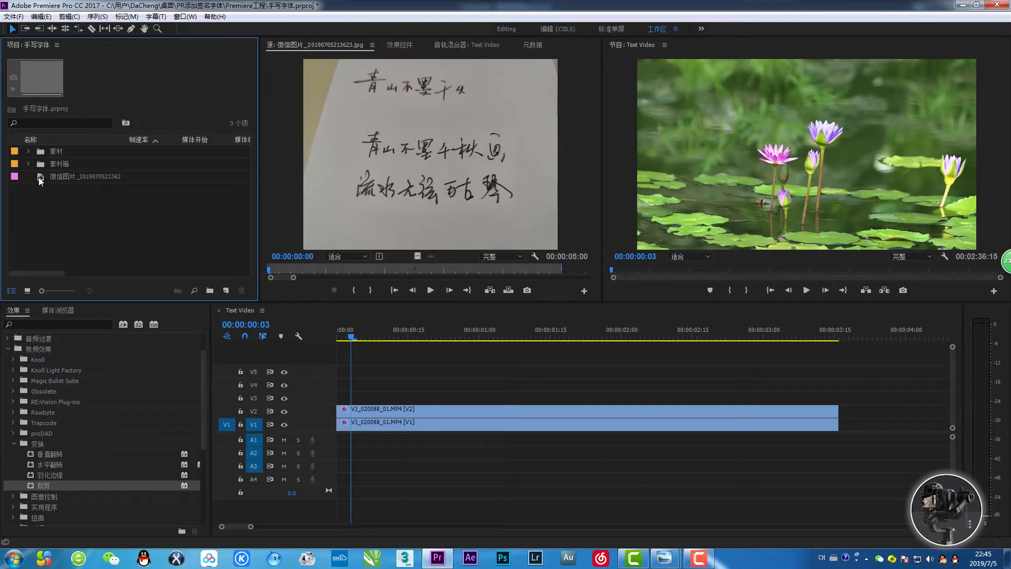
pyautogui.moveTo(39, 176)
pyautogui.mouseDown()
pyautogui.moveTo(288, 389)
pyautogui.moveTo(321, 402)
pyautogui.mouseUp()
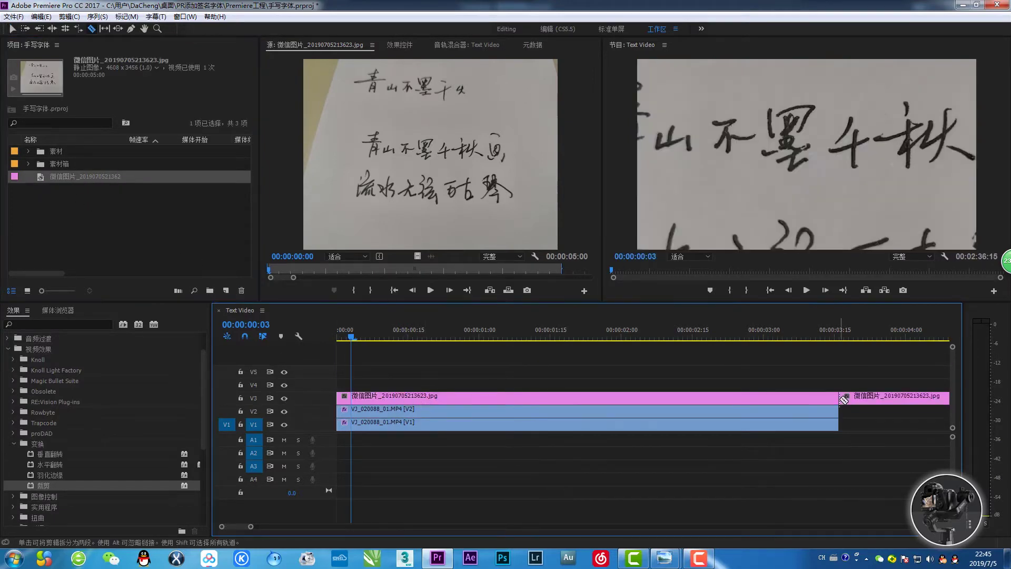
pyautogui.click(858, 398)
pyautogui.press('Delete')
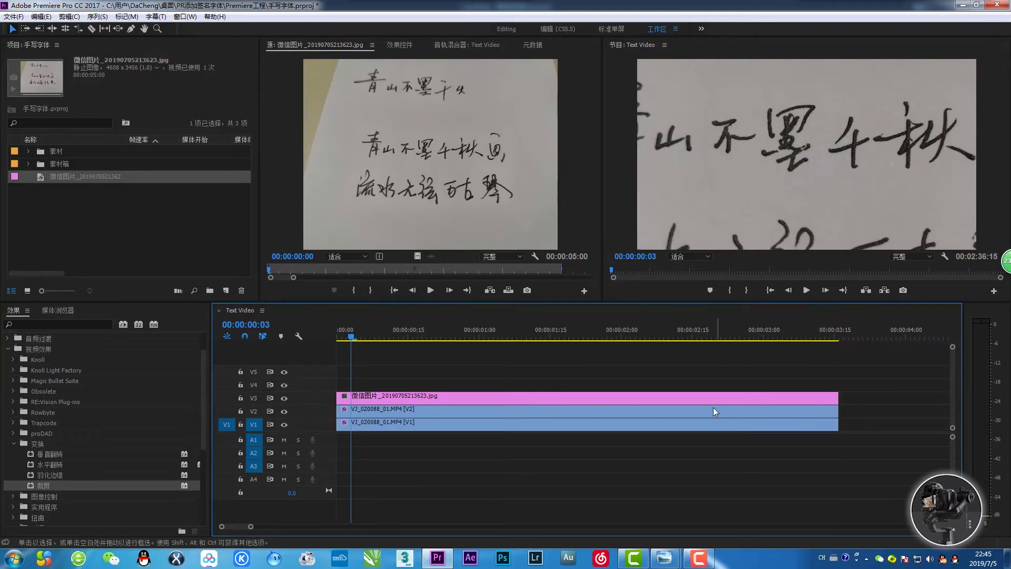
pyautogui.click(703, 400)
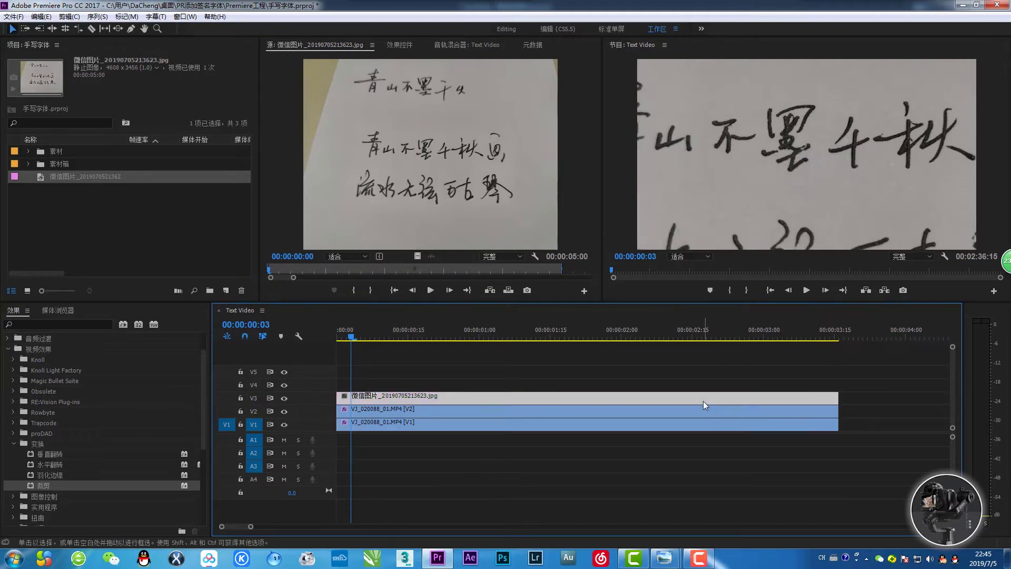
# Set the V3 handwriting photo's Motion Scale to 36 in Effect Controls
pyautogui.click(395, 45)
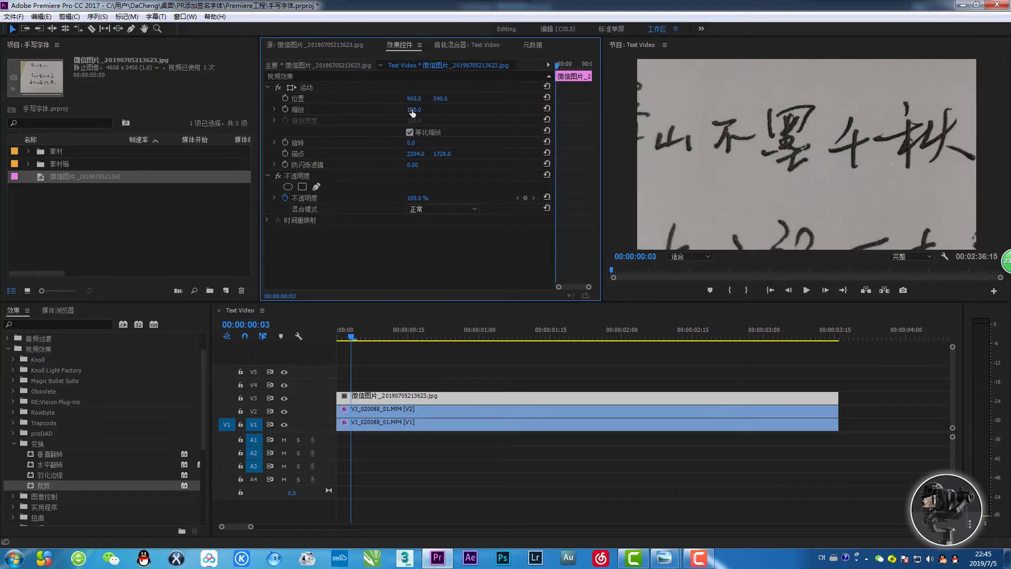
pyautogui.moveTo(412, 112)
pyautogui.mouseDown()
pyautogui.moveTo(377, 112)
pyautogui.moveTo(407, 109)
pyautogui.mouseUp()
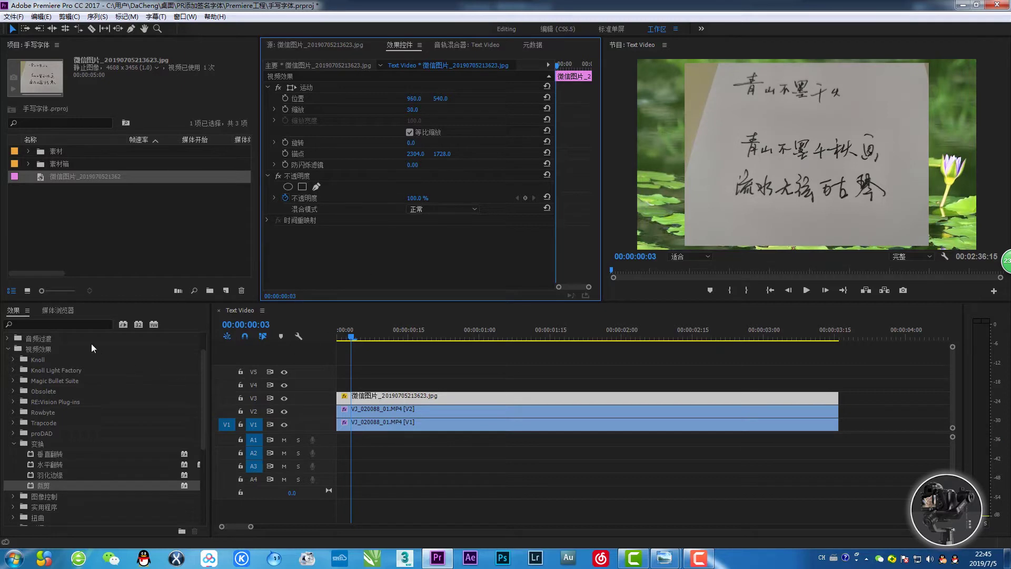
# Apply the Crop effect from Video Effects > Transform to the photo on V3
pyautogui.click(70, 325)
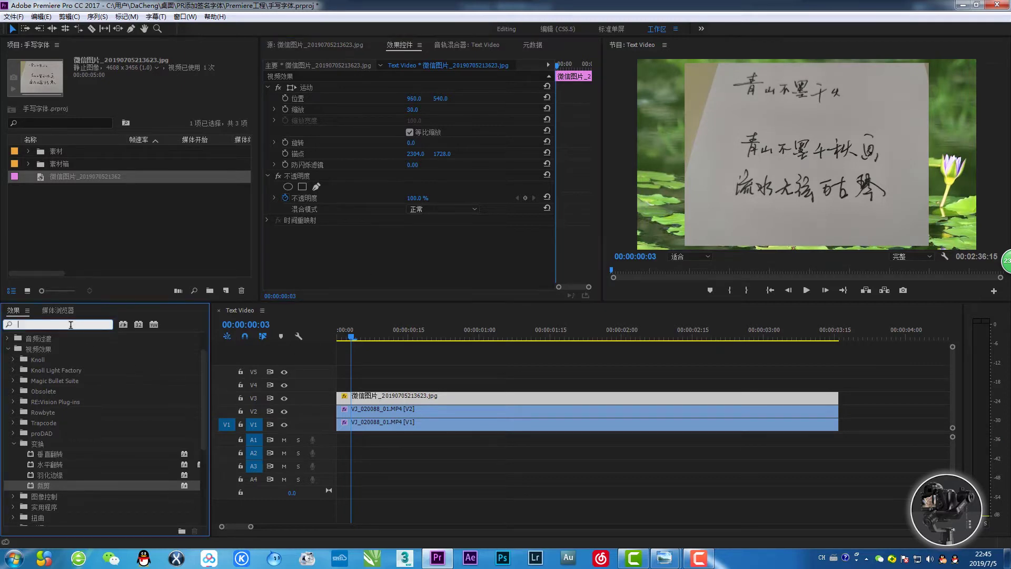
pyautogui.click(37, 445)
pyautogui.moveTo(43, 485); pyautogui.dragTo(402, 397)
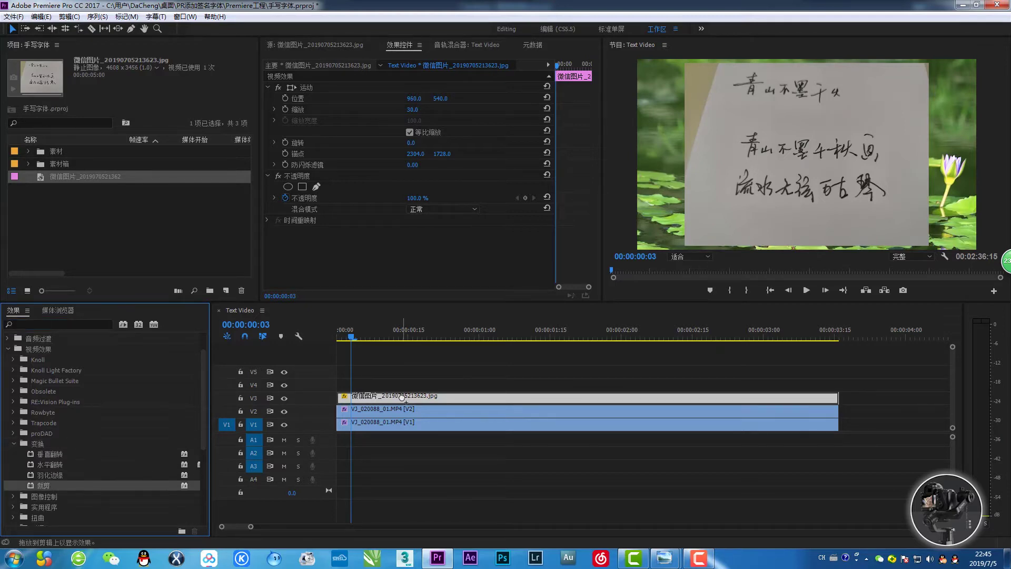
pyautogui.moveTo(401, 397); pyautogui.dragTo(401, 397)
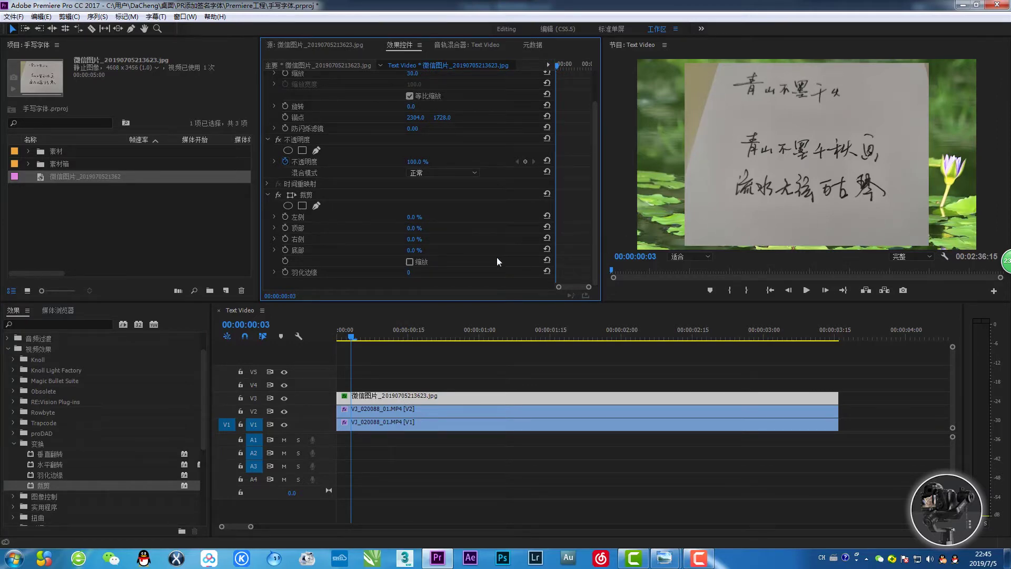
# Crop left 17%, top 31%, right 13%, bottom 17% to keep just two poem lines
pyautogui.moveTo(411, 217); pyautogui.dragTo(418, 217)
pyautogui.moveTo(413, 228)
pyautogui.mouseDown()
pyautogui.moveTo(424, 228)
pyautogui.moveTo(421, 251)
pyautogui.mouseUp()
pyautogui.moveTo(413, 239); pyautogui.dragTo(424, 238)
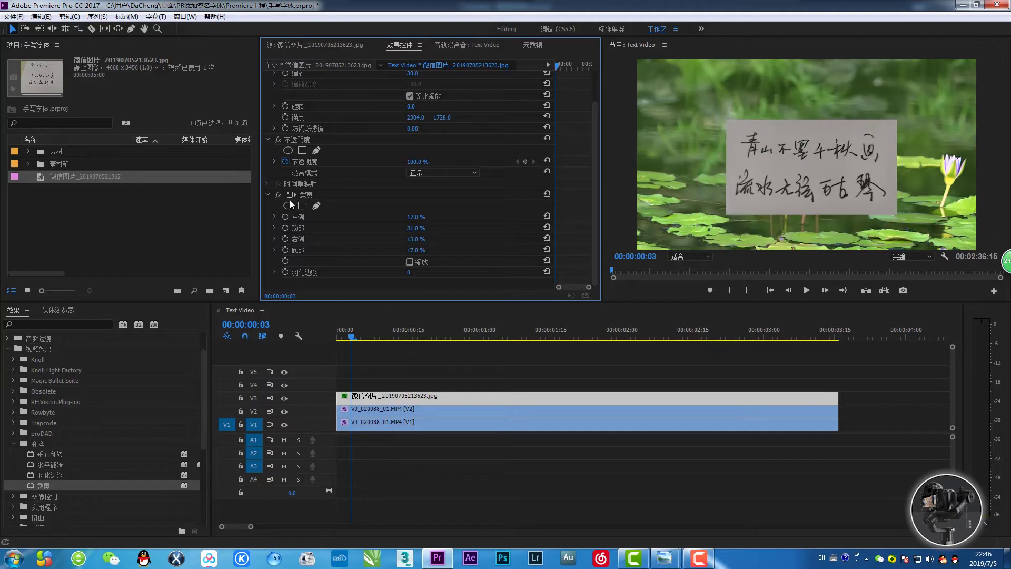
pyautogui.click(269, 195)
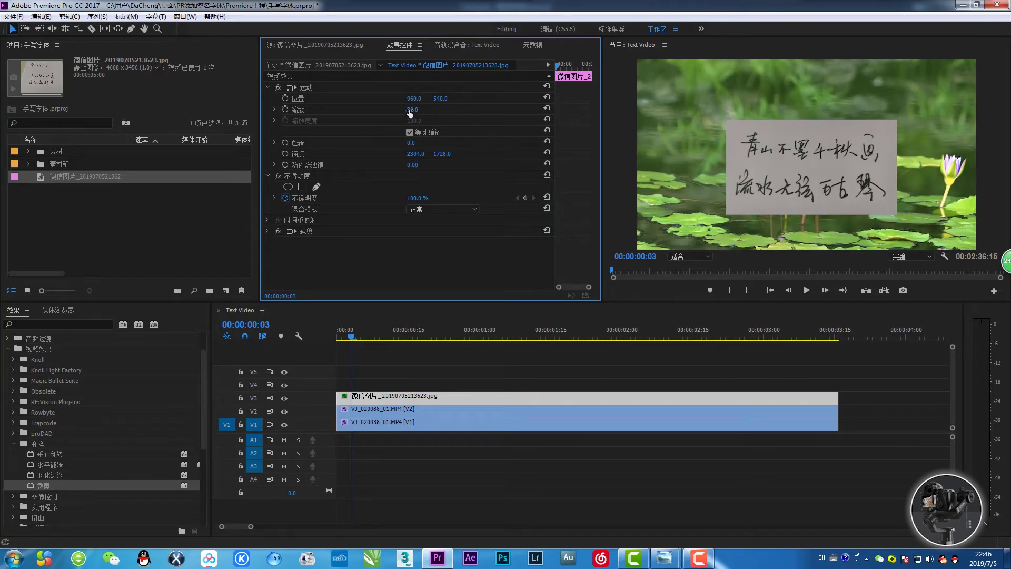
# Scale the cropped poem to 15 and set its position to 319, 185
pyautogui.moveTo(408, 111)
pyautogui.mouseDown()
pyautogui.moveTo(399, 111)
pyautogui.moveTo(416, 99)
pyautogui.moveTo(389, 98)
pyautogui.mouseUp()
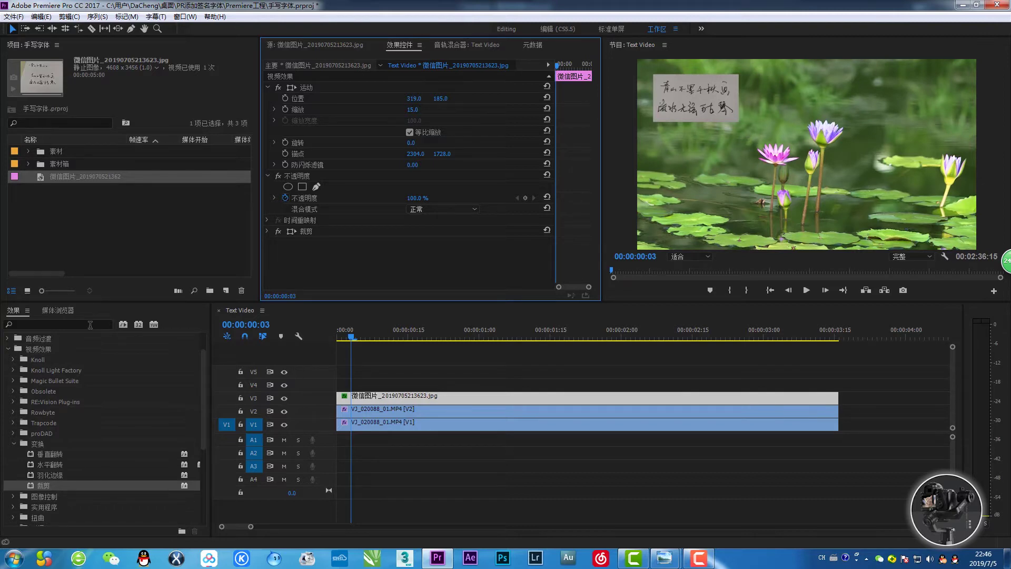
# Search Effects for 曲线 and apply 亮度曲线 (Luma Curve) to the V3 poem clip
pyautogui.click(83, 324)
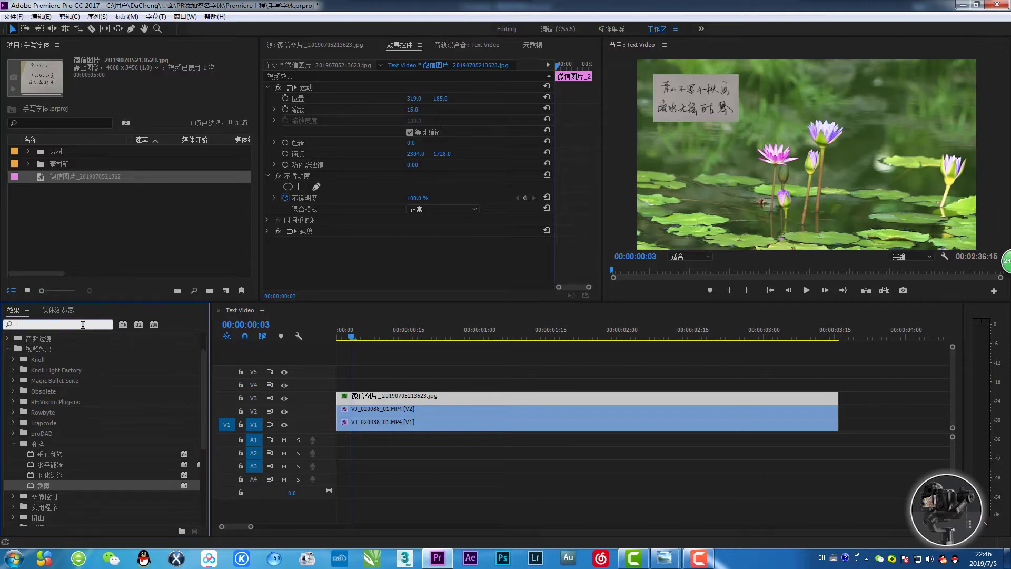
pyautogui.write('曲线')
pyautogui.moveTo(50, 411); pyautogui.dragTo(406, 397)
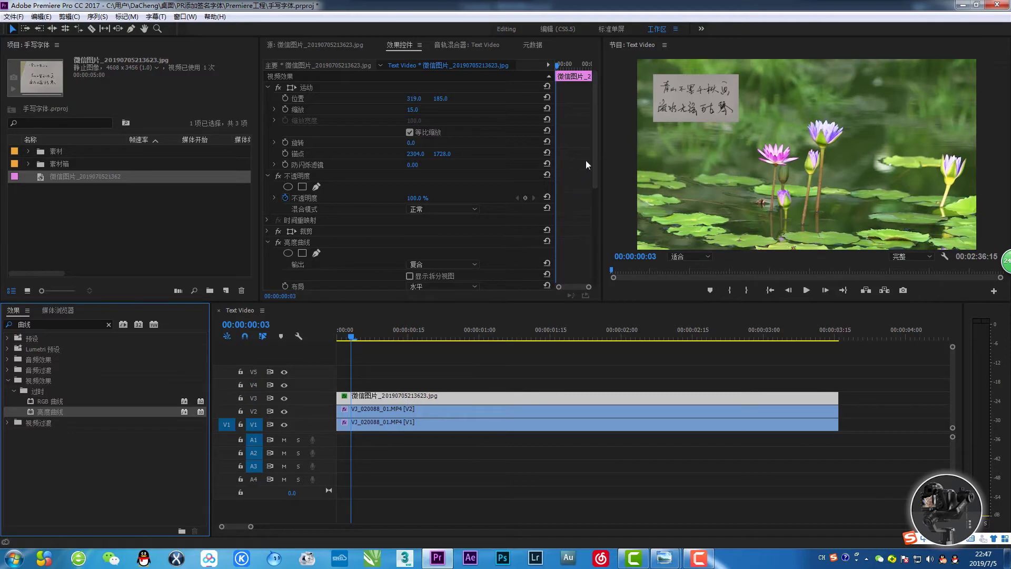
pyautogui.moveTo(597, 135); pyautogui.dragTo(584, 232)
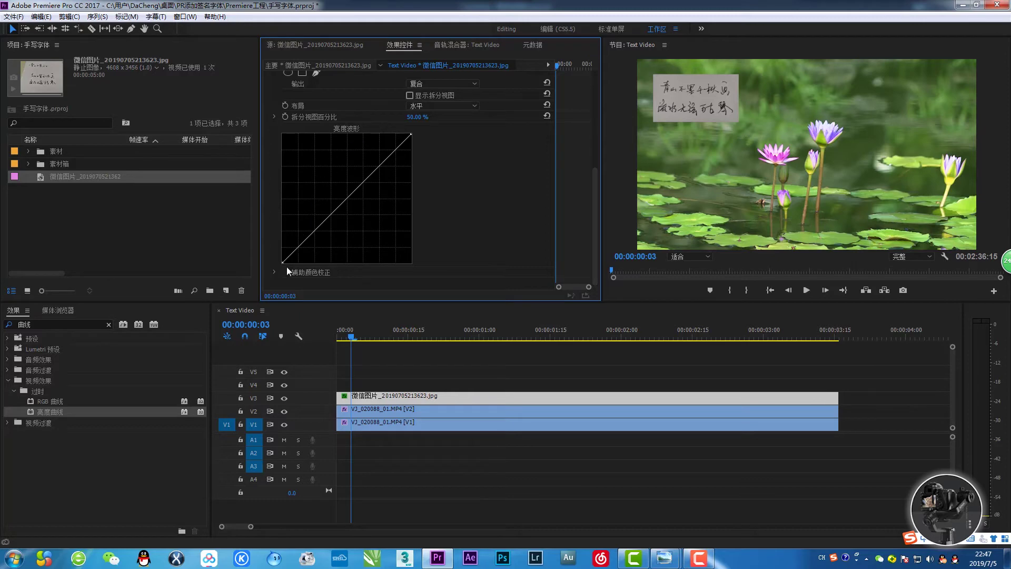
# Bend the Luma Curve into an inverted S-curve, making the handwriting white on a dark patch
pyautogui.moveTo(282, 262); pyautogui.dragTo(278, 135)
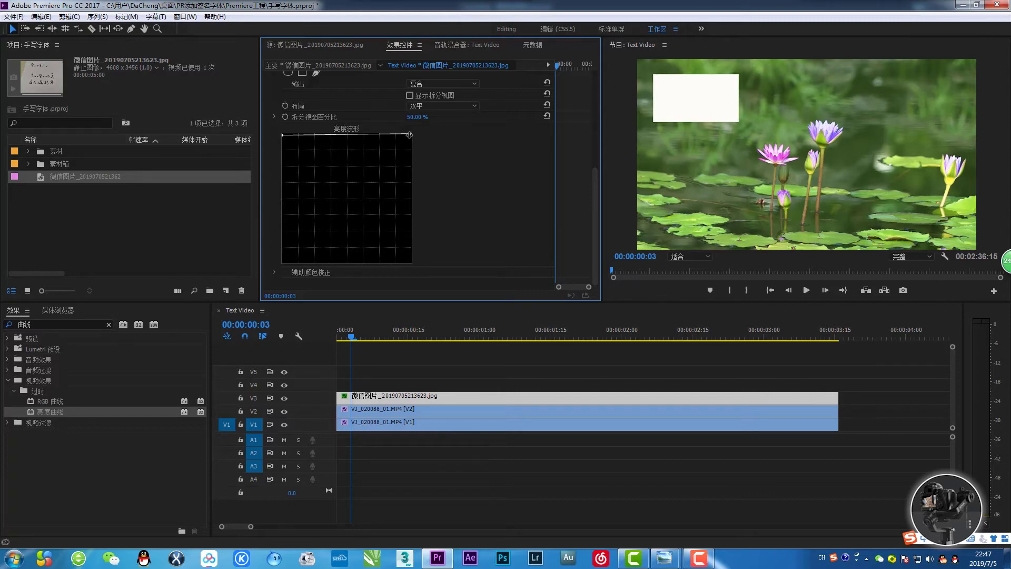
pyautogui.moveTo(408, 136); pyautogui.dragTo(413, 274)
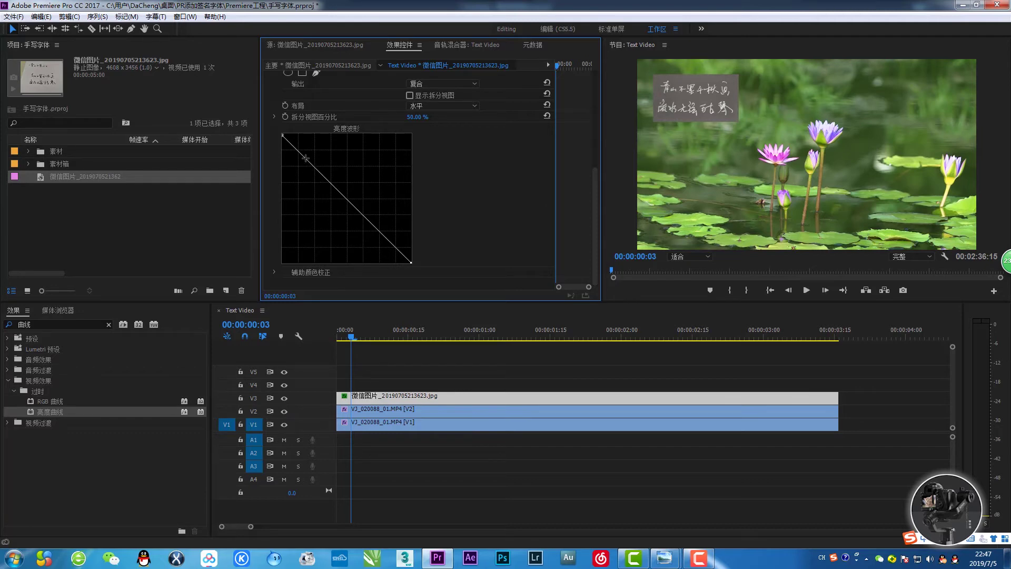
pyautogui.moveTo(305, 158); pyautogui.dragTo(315, 139)
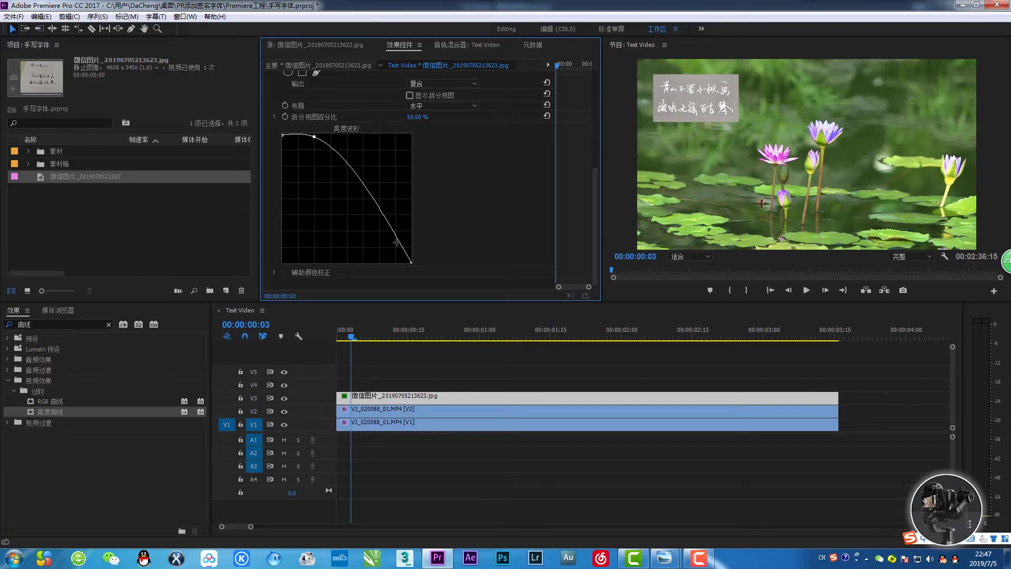
pyautogui.moveTo(394, 241); pyautogui.dragTo(368, 259)
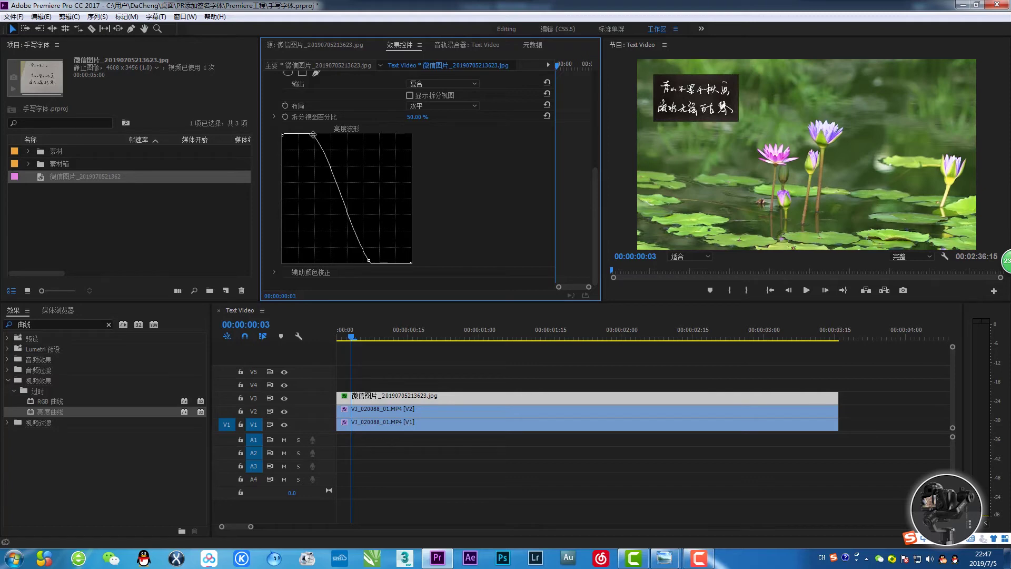
pyautogui.moveTo(594, 237); pyautogui.dragTo(593, 115)
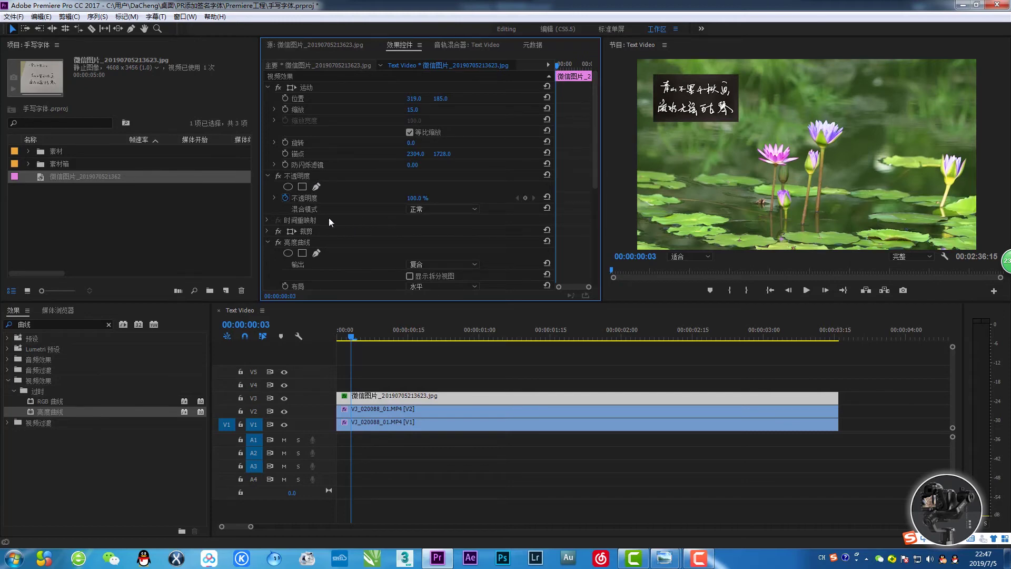
# Set the poem image's Opacity blend mode to 滤色 (Screen)
pyautogui.click(444, 210)
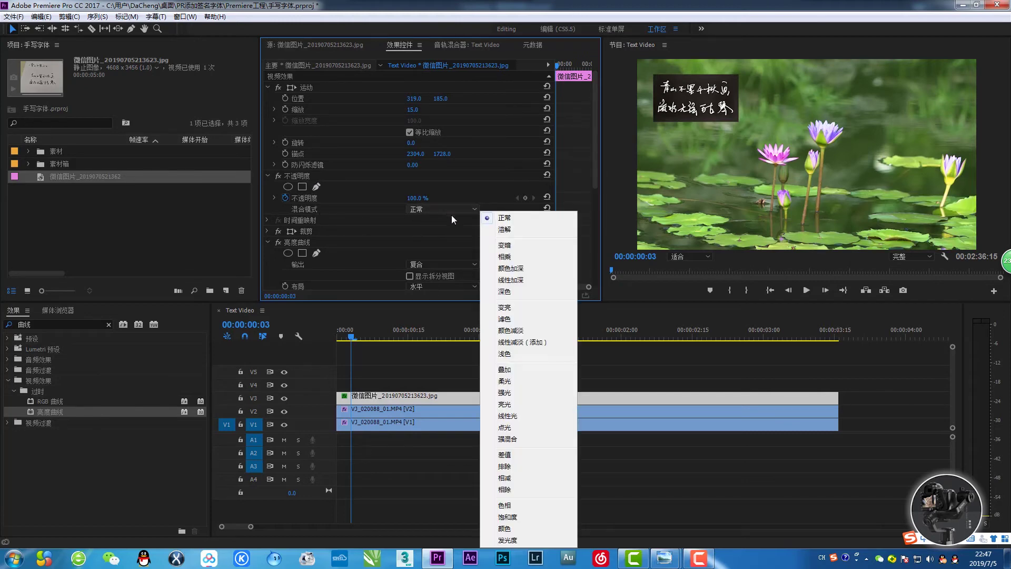
pyautogui.click(509, 318)
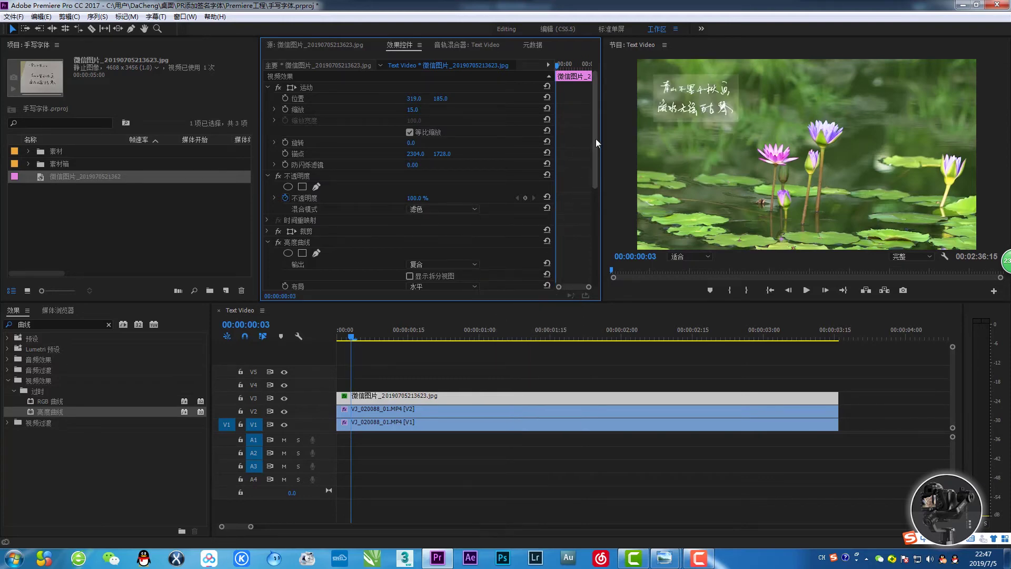
pyautogui.moveTo(595, 138); pyautogui.dragTo(599, 239)
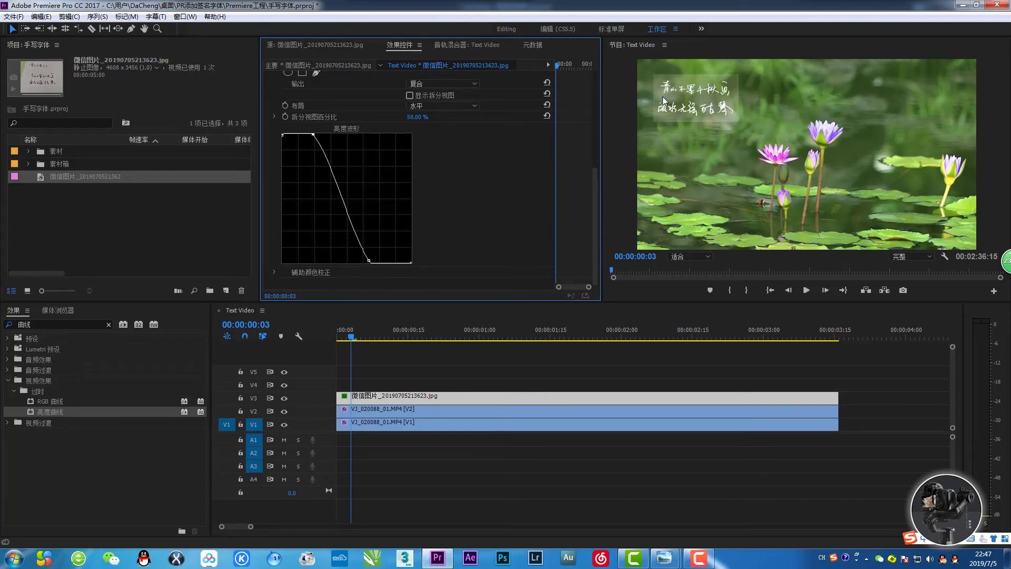
# Steepen the Luma Curve endpoints to boost handwriting contrast and darken the paper
pyautogui.moveTo(596, 207)
pyautogui.mouseDown()
pyautogui.moveTo(595, 102)
pyautogui.moveTo(598, 207)
pyautogui.mouseUp()
pyautogui.moveTo(314, 135); pyautogui.dragTo(321, 135)
pyautogui.moveTo(369, 260); pyautogui.dragTo(356, 261)
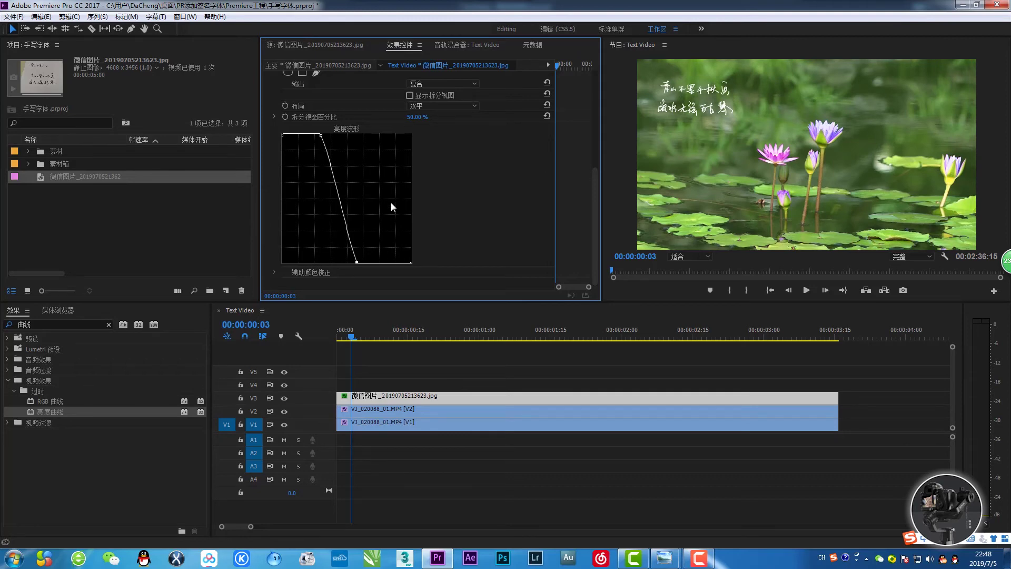
# Move the handwriting to position 379, 185 and reduce its scale to 13
pyautogui.moveTo(598, 241); pyautogui.dragTo(603, 124)
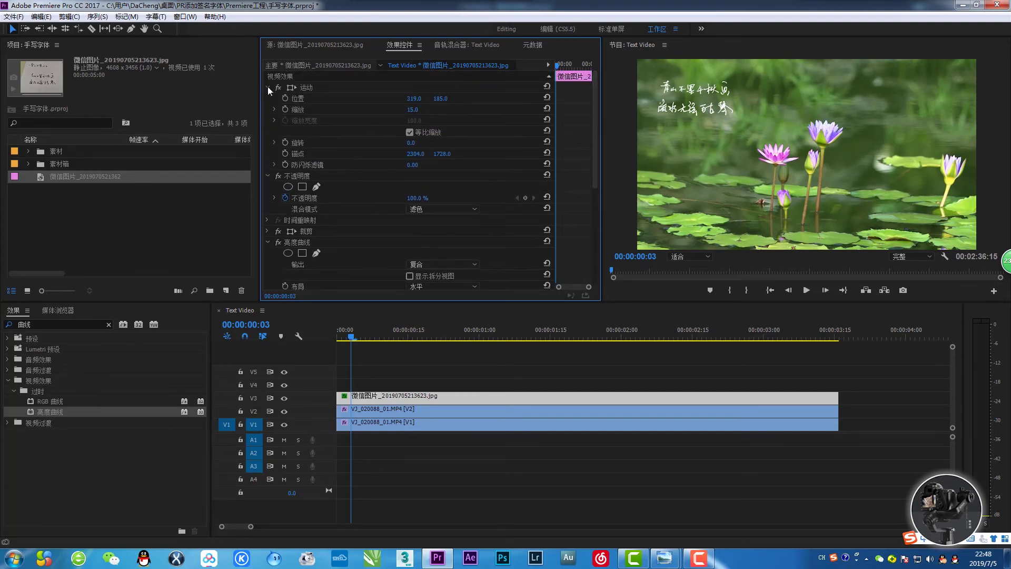
pyautogui.moveTo(414, 98); pyautogui.dragTo(443, 99)
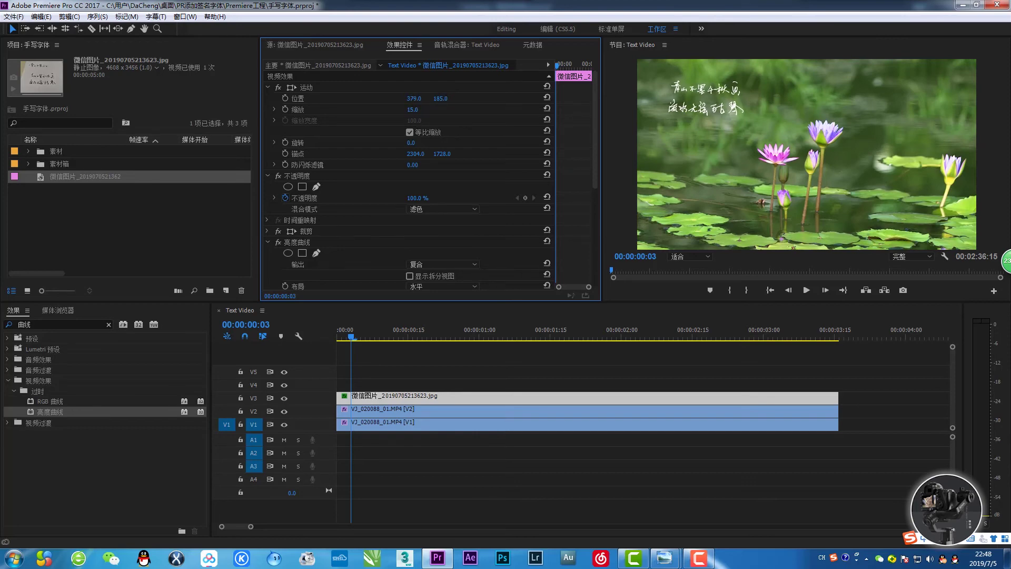
pyautogui.moveTo(412, 109); pyautogui.dragTo(407, 110)
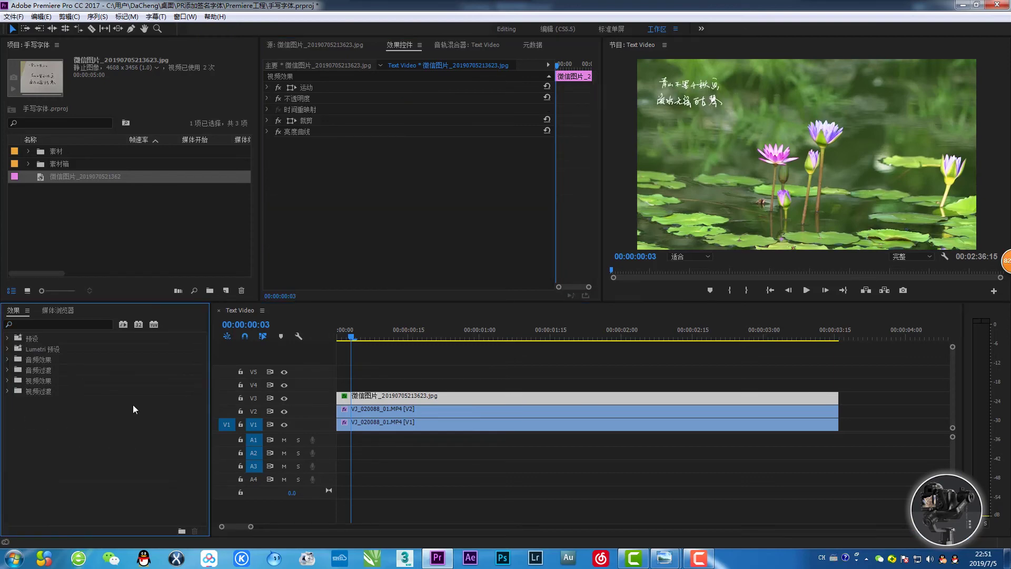
# Drag Colorista III from Video Effects > Magic Bullet Suite onto the V3 poem clip
pyautogui.click(386, 398)
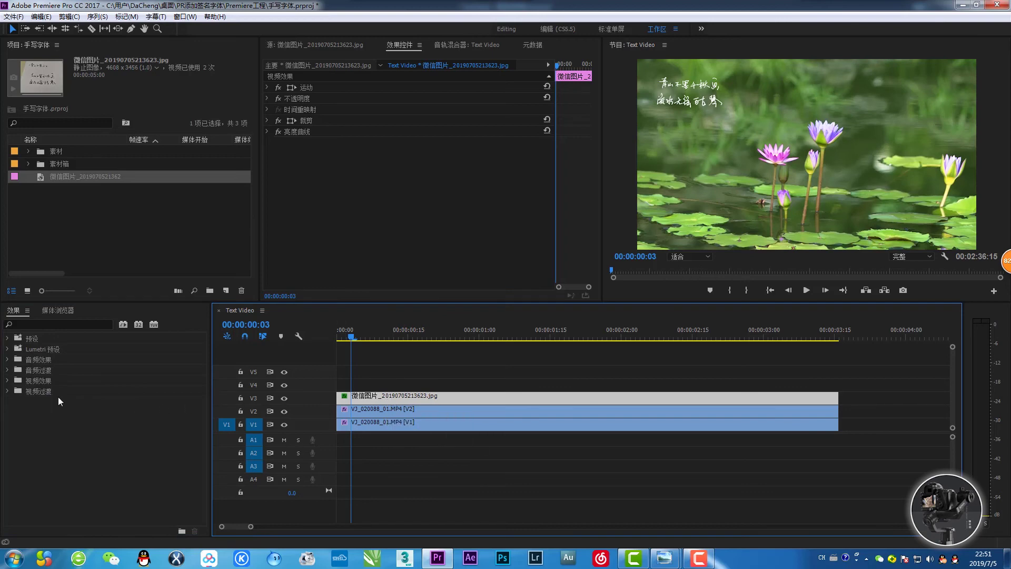
pyautogui.click(35, 384)
pyautogui.click(7, 380)
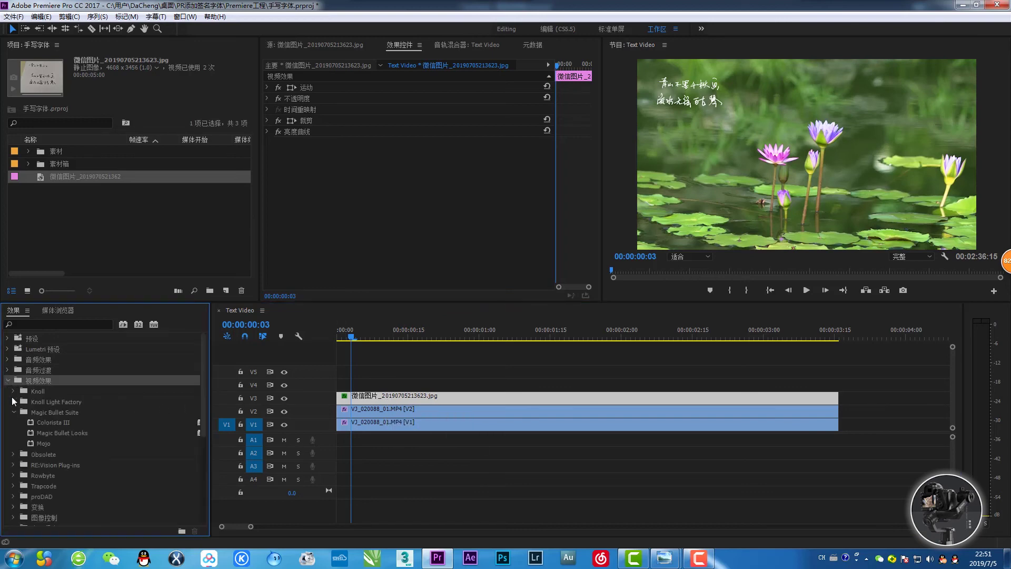
pyautogui.click(74, 422)
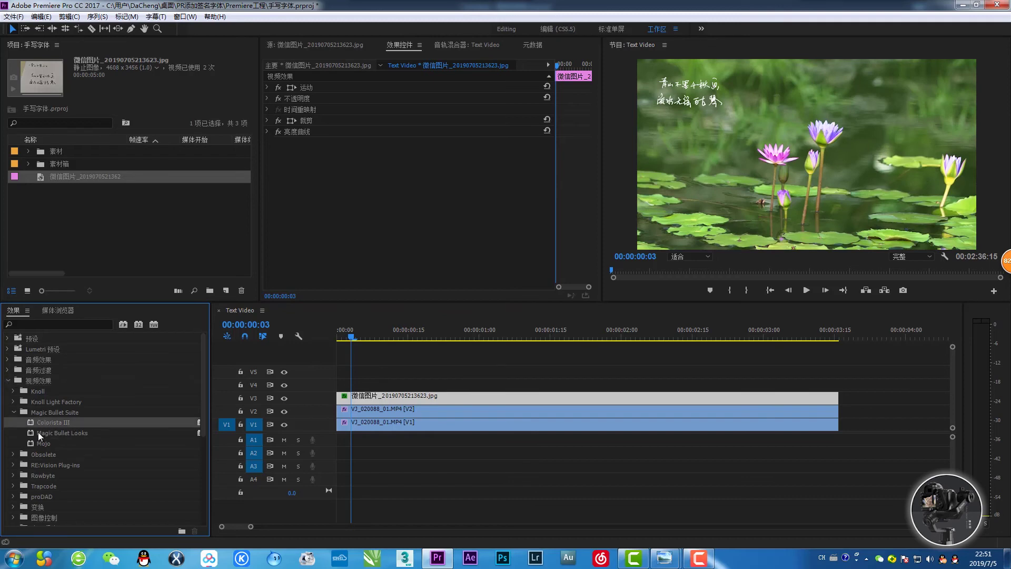
pyautogui.moveTo(30, 422); pyautogui.dragTo(370, 401)
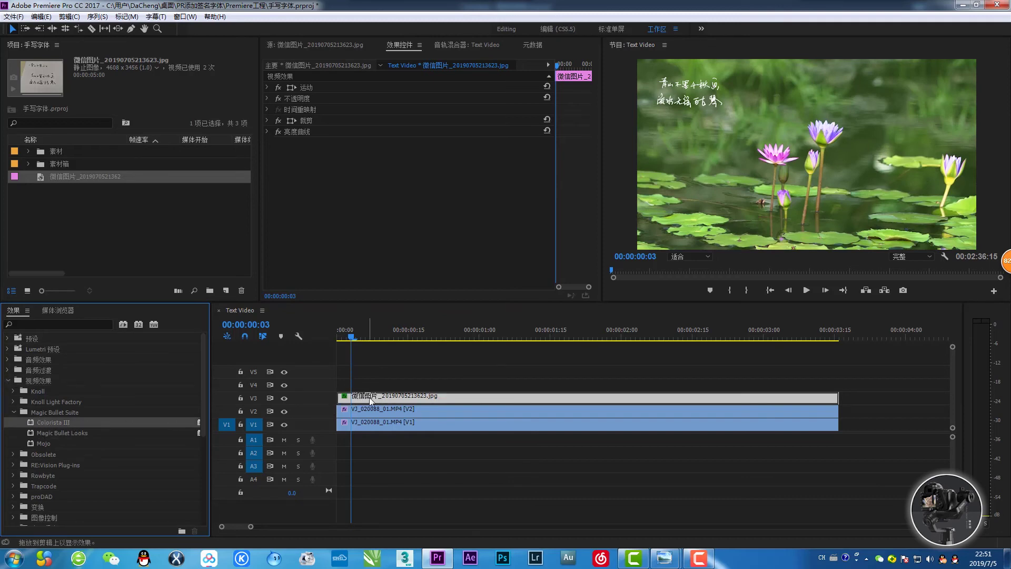
# Push Colorista III's 3-Way Highlight wheel toward orange-yellow, giving the handwriting a warm golden tint
pyautogui.moveTo(595, 122)
pyautogui.mouseDown()
pyautogui.moveTo(597, 169)
pyautogui.moveTo(602, 142)
pyautogui.mouseUp()
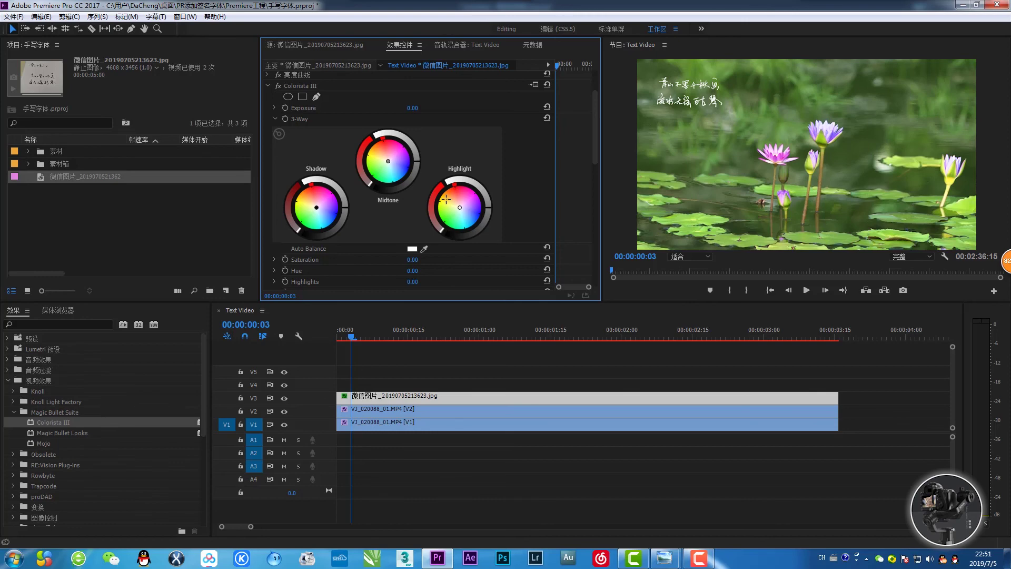
pyautogui.click(446, 200)
pyautogui.moveTo(446, 198); pyautogui.dragTo(444, 197)
pyautogui.click(589, 363)
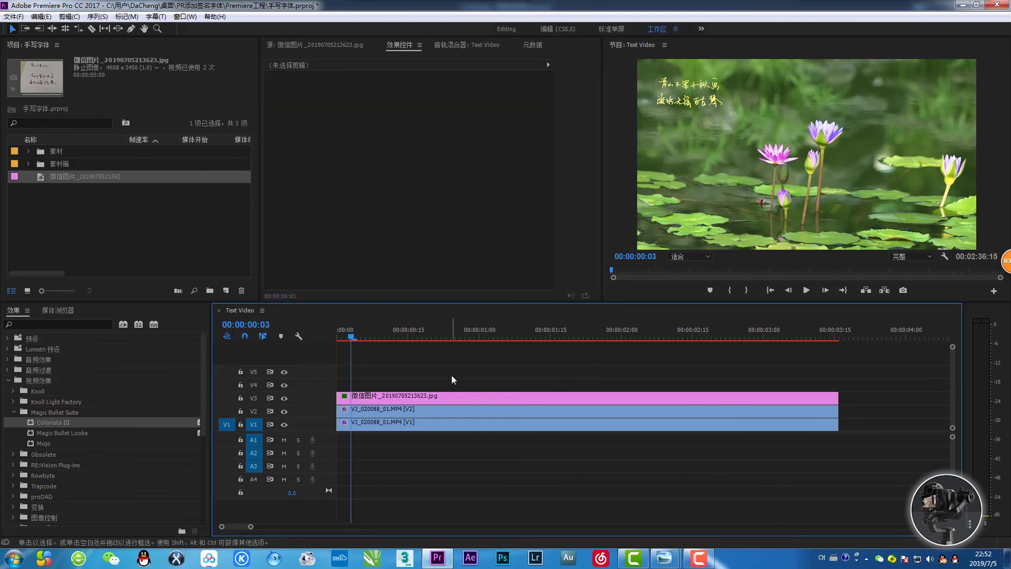